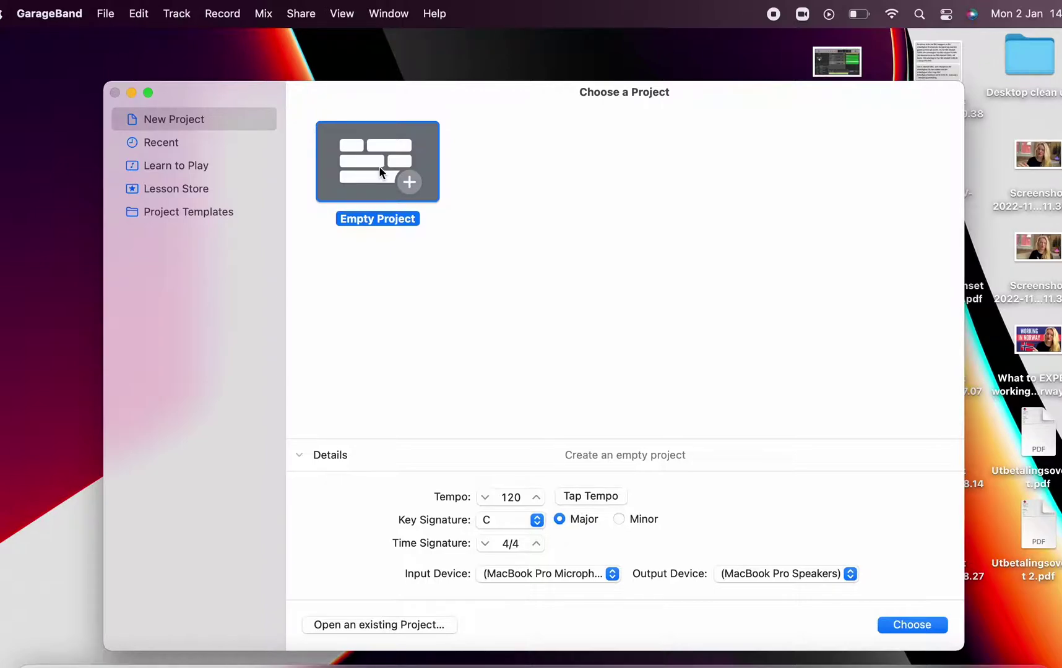
# Start an empty project with a Classic Electric Piano track and raise the Musical Typing window
pyautogui.doubleClick(379, 170)
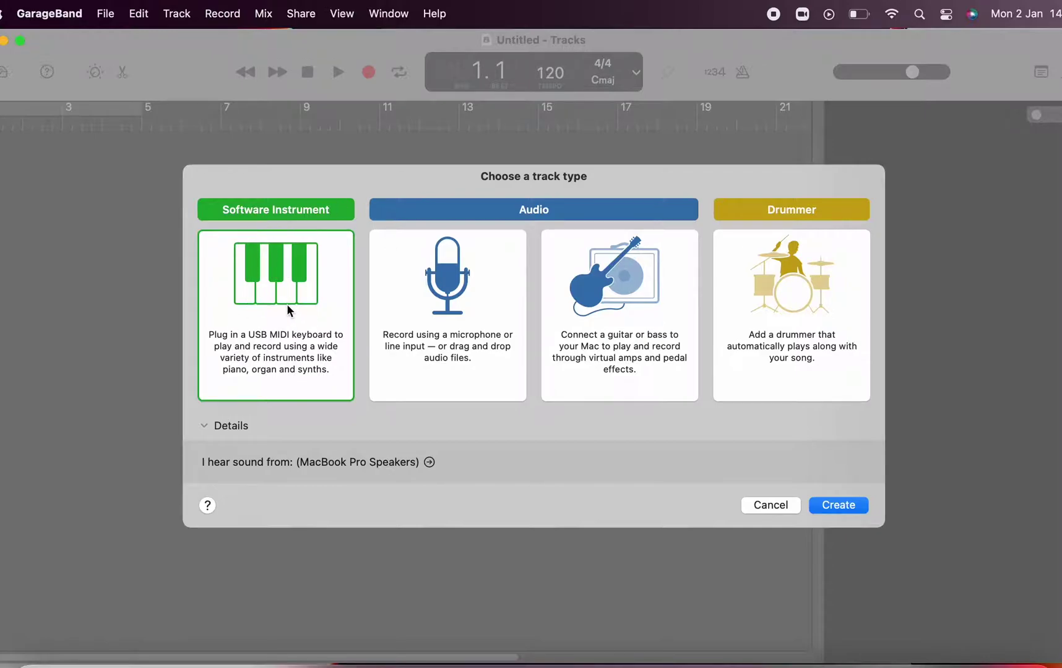
pyautogui.doubleClick(287, 305)
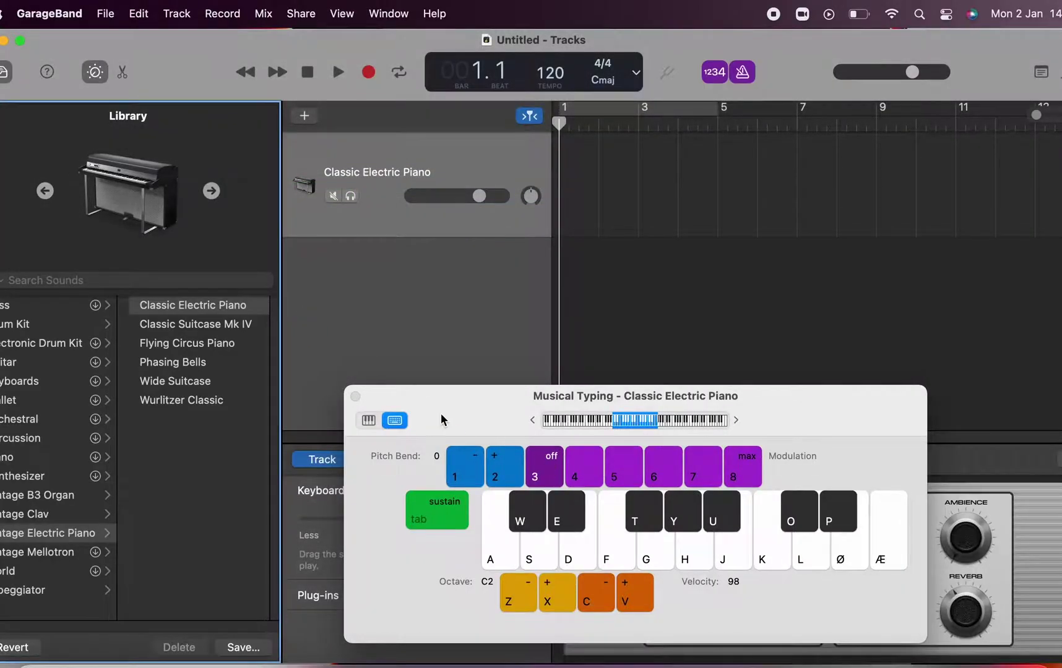
pyautogui.moveTo(460, 420)
pyautogui.mouseDown()
pyautogui.moveTo(452, 293)
pyautogui.moveTo(473, 410)
pyautogui.mouseUp()
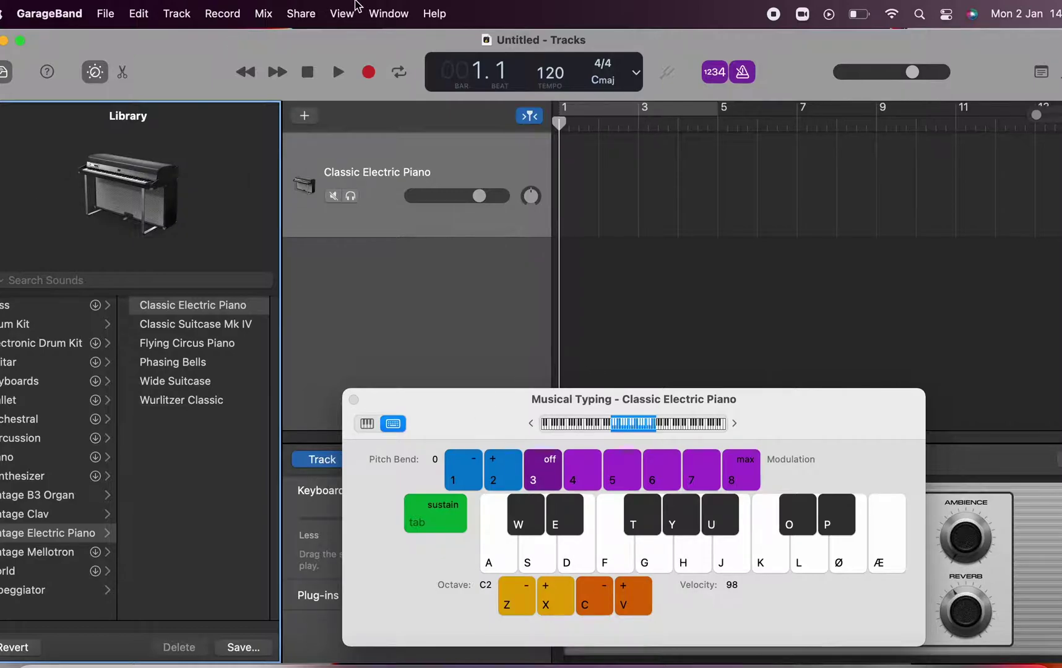
pyautogui.click(388, 15)
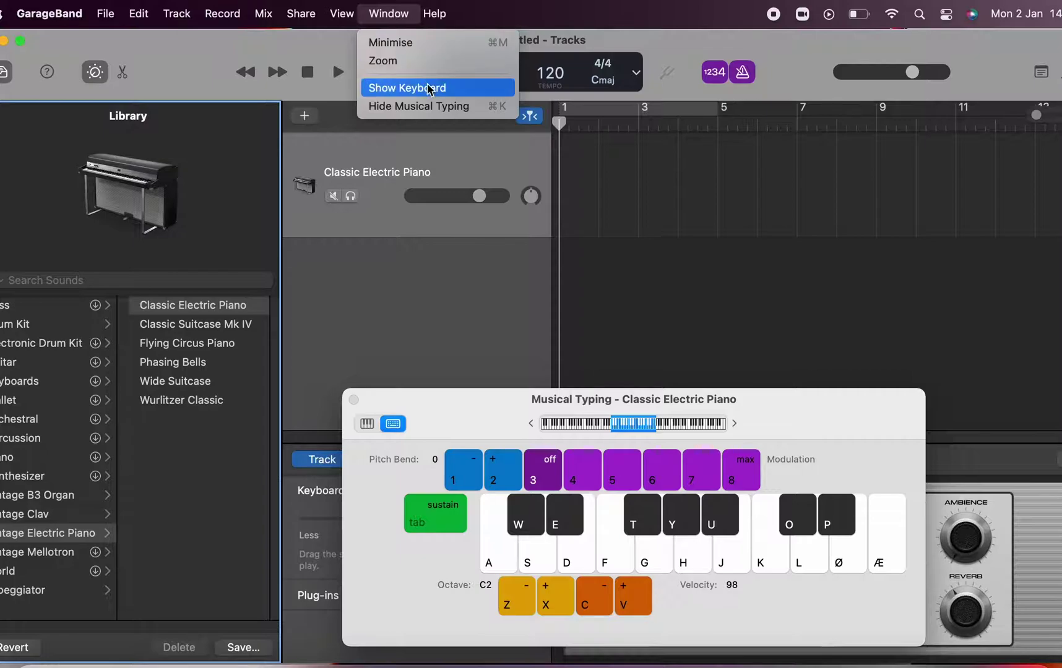
pyautogui.click(430, 88)
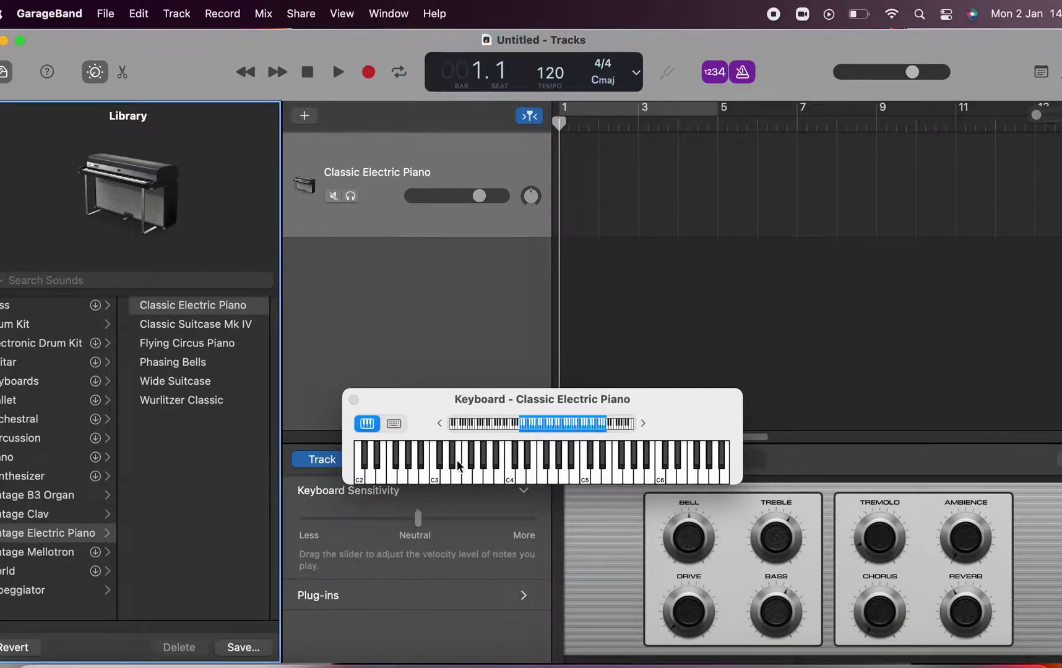
pyautogui.click(395, 424)
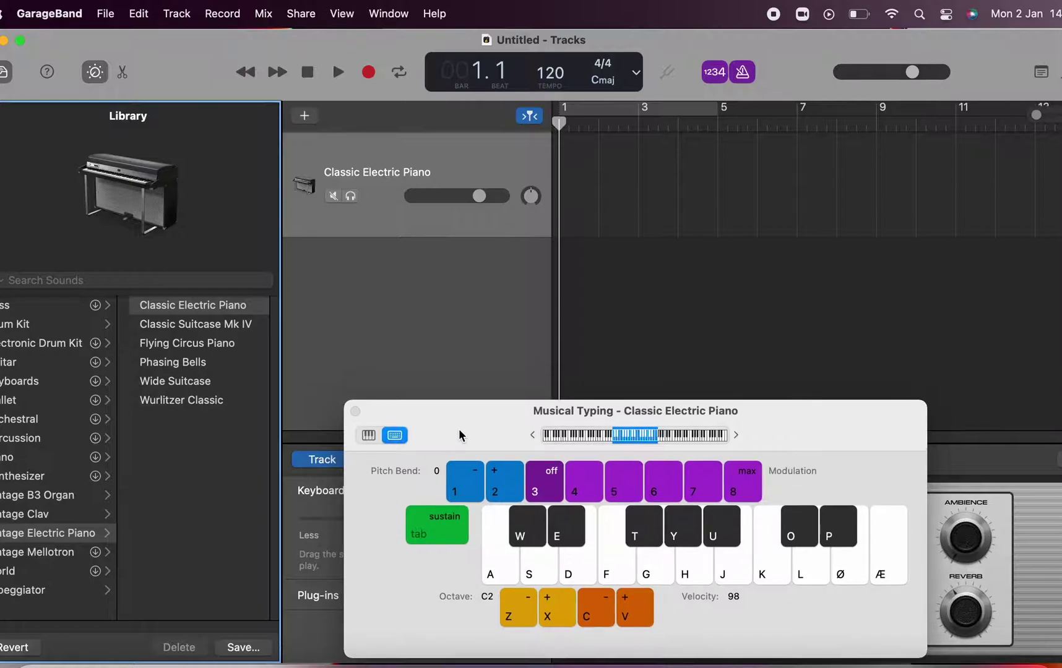
pyautogui.moveTo(458, 421); pyautogui.dragTo(468, 431)
pyautogui.click(446, 184)
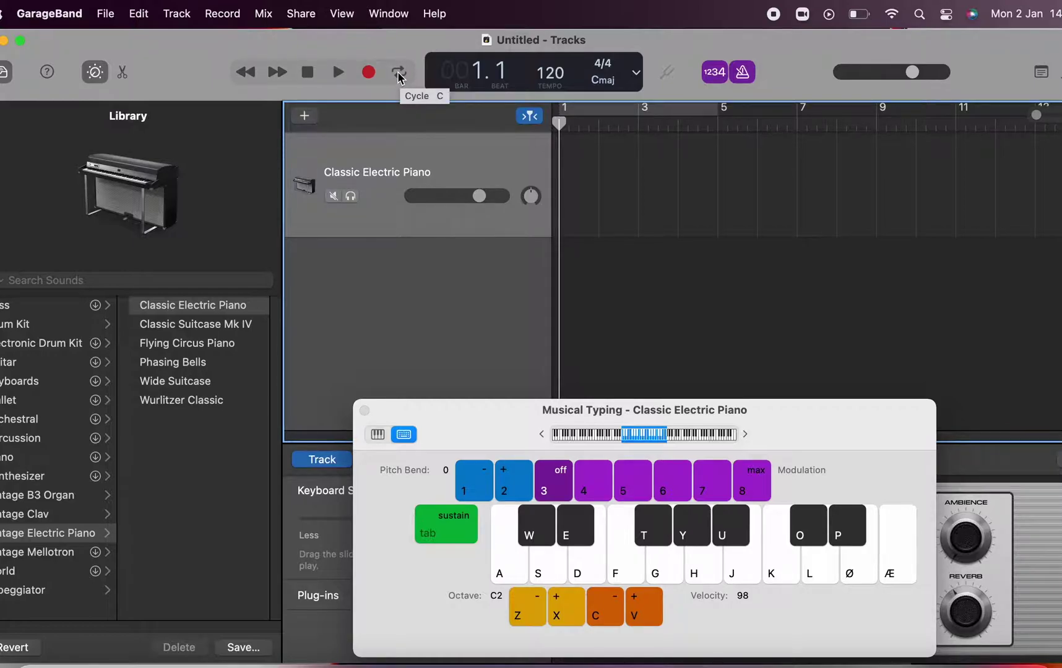
# Turn on cycle looping so a yellow cycle region spans bars 1–4
pyautogui.click(397, 77)
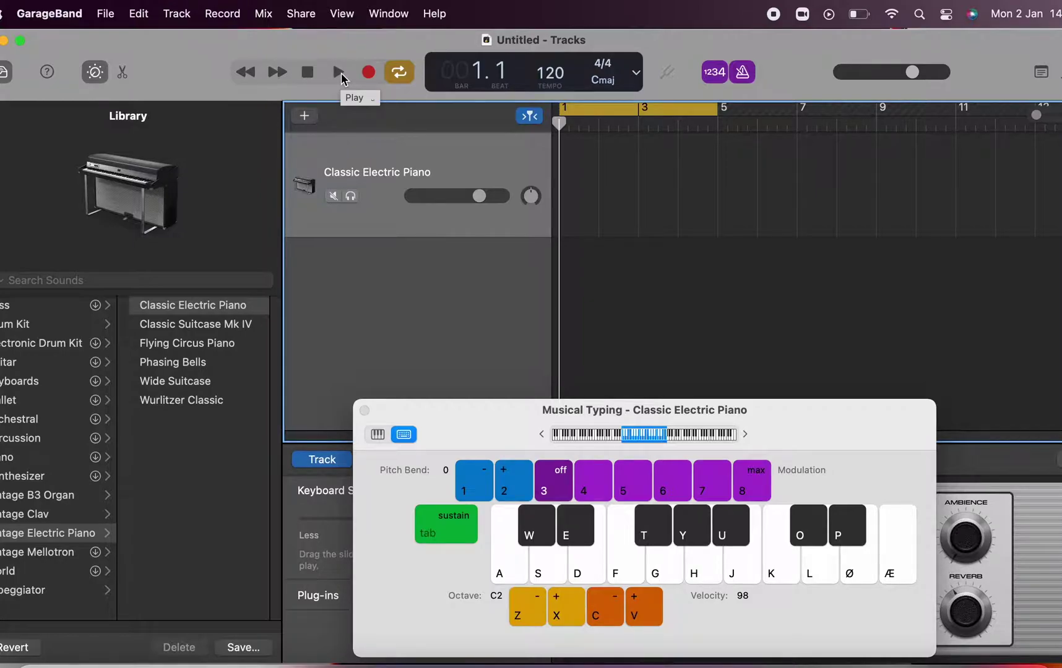
# Record Classic Electric Piano notes (J, H, G, J, H keys) within the four-bar cycle
pyautogui.click(369, 73)
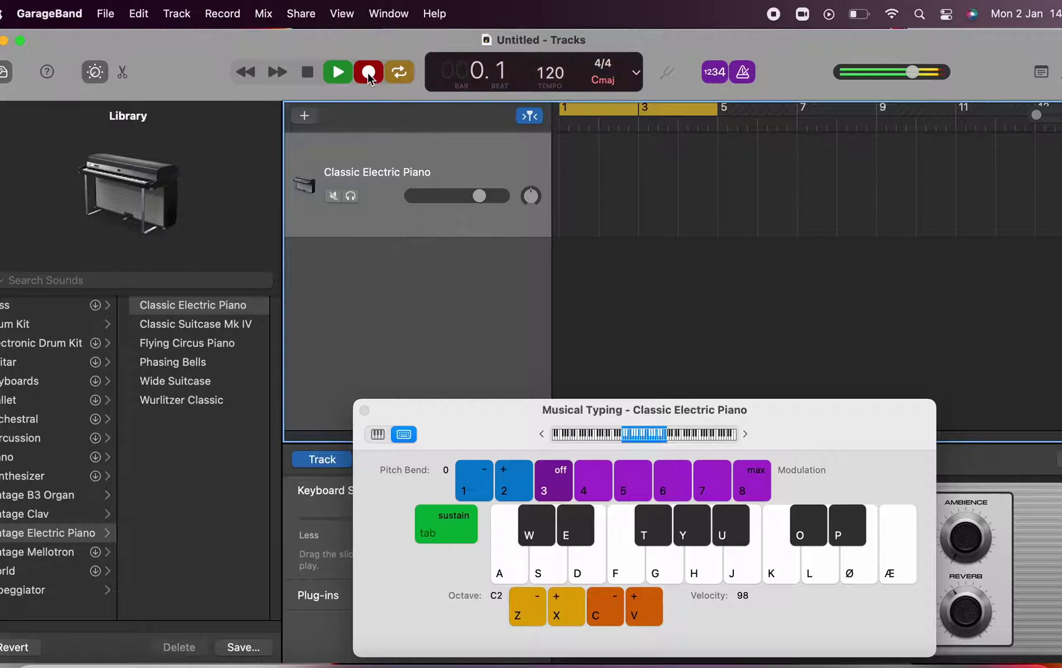
pyautogui.press('XF86AudioRaiseVolume')
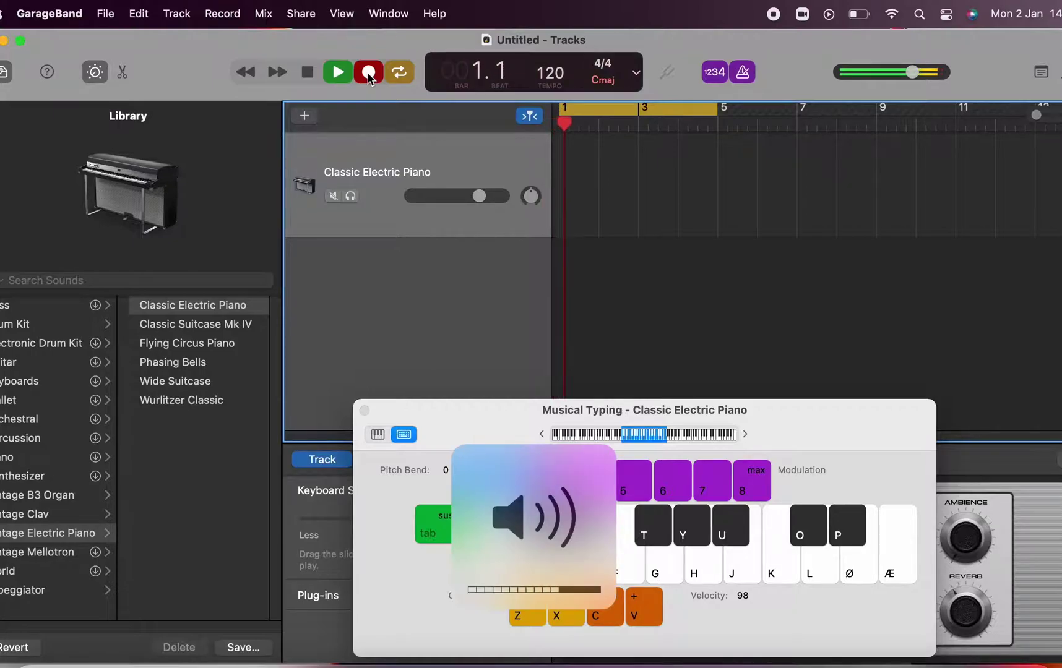
pyautogui.press('j')
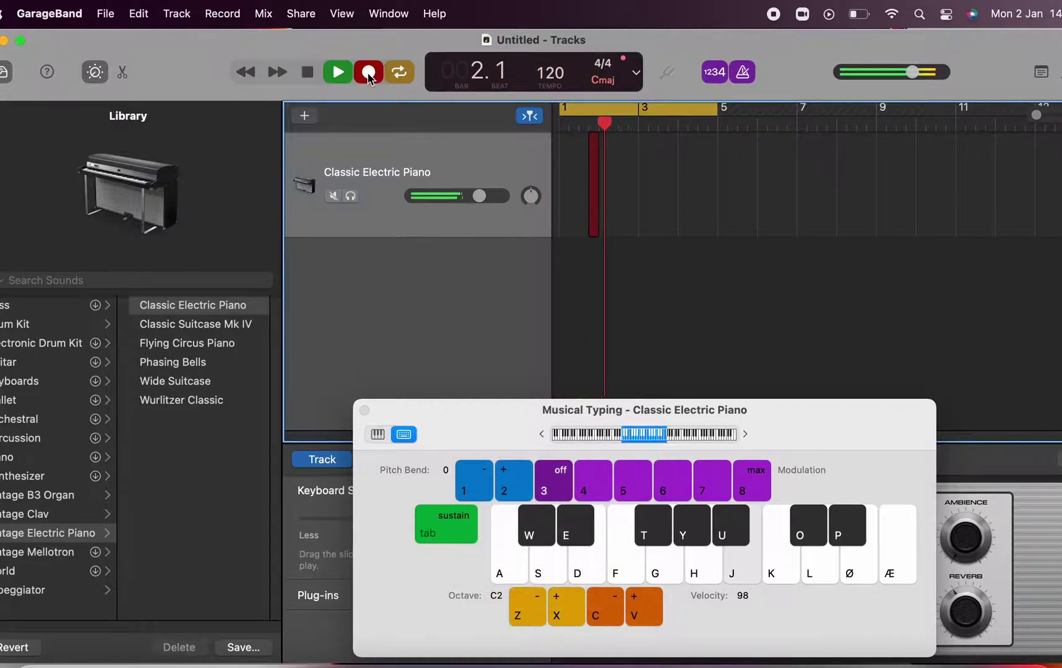
pyautogui.press('h')
pyautogui.press('g')
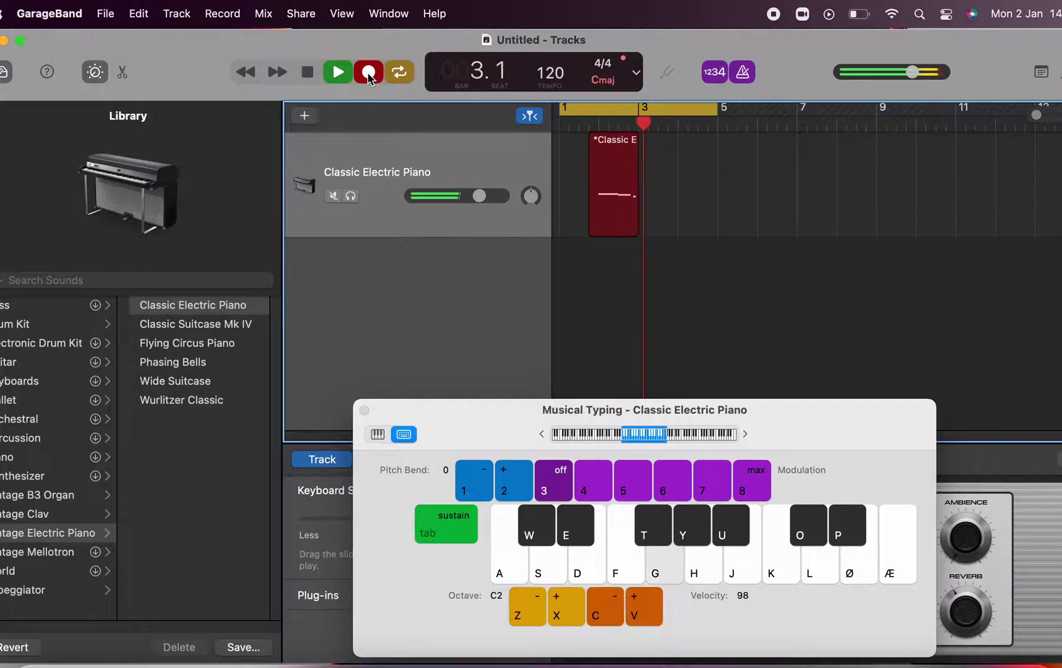
pyautogui.press('j')
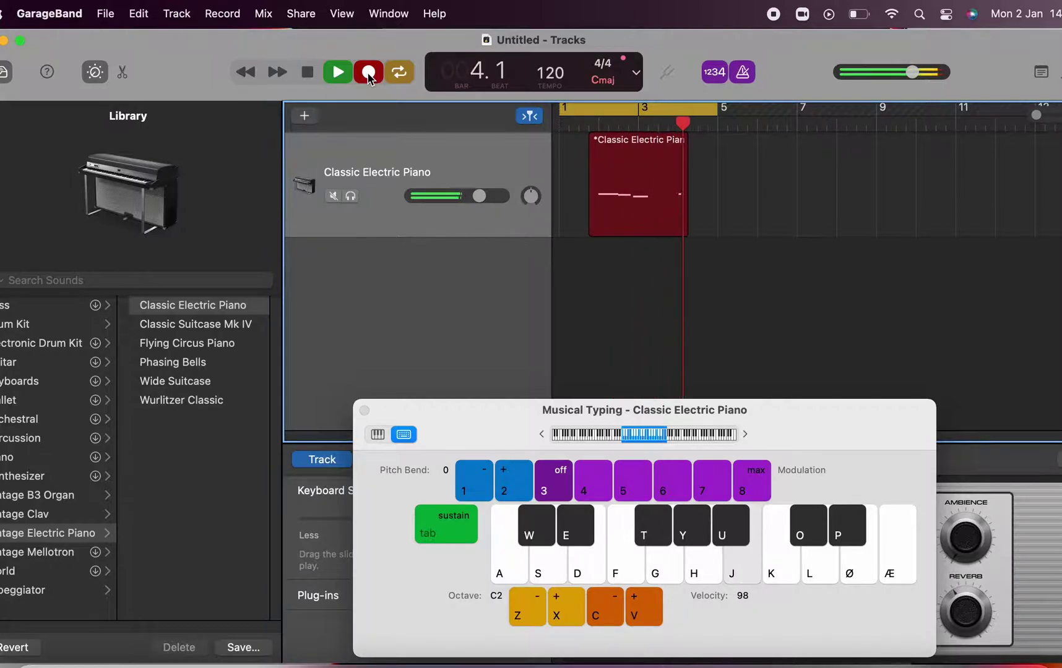
pyautogui.press('h')
pyautogui.click(370, 73)
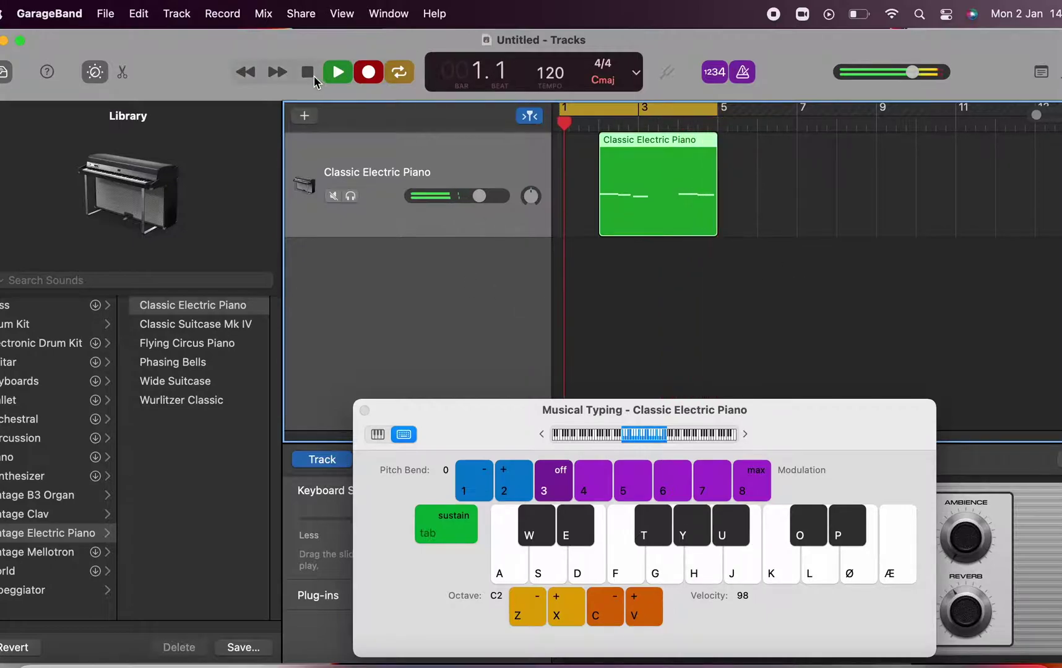
pyautogui.click(307, 73)
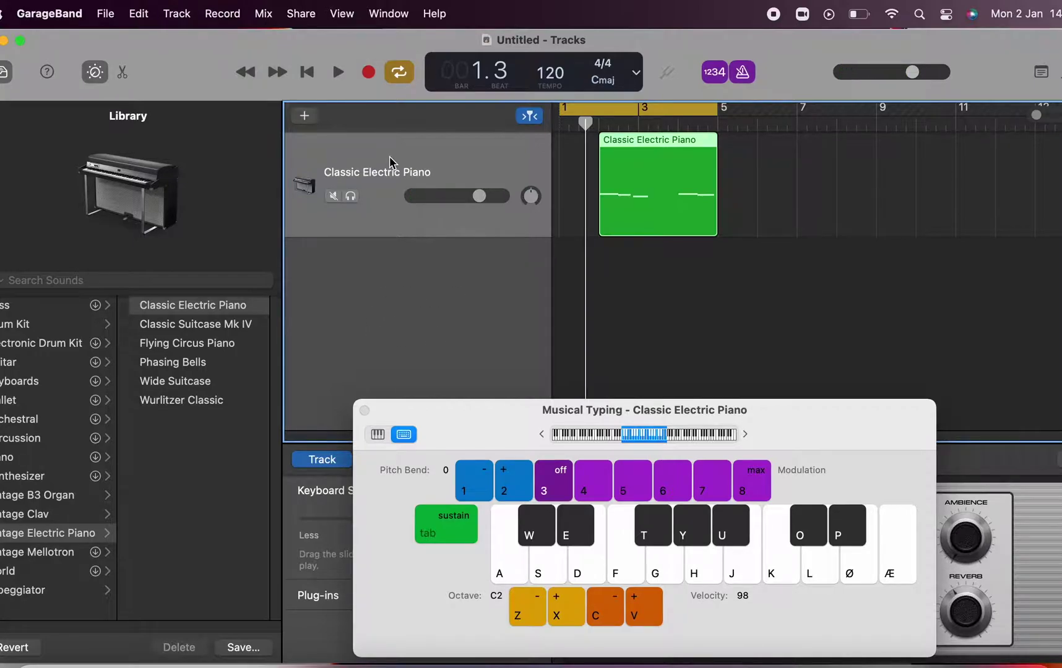
# Add a second track using the Bluebird drum kit and shift the cycle to start at bar 2
pyautogui.press('super+d')
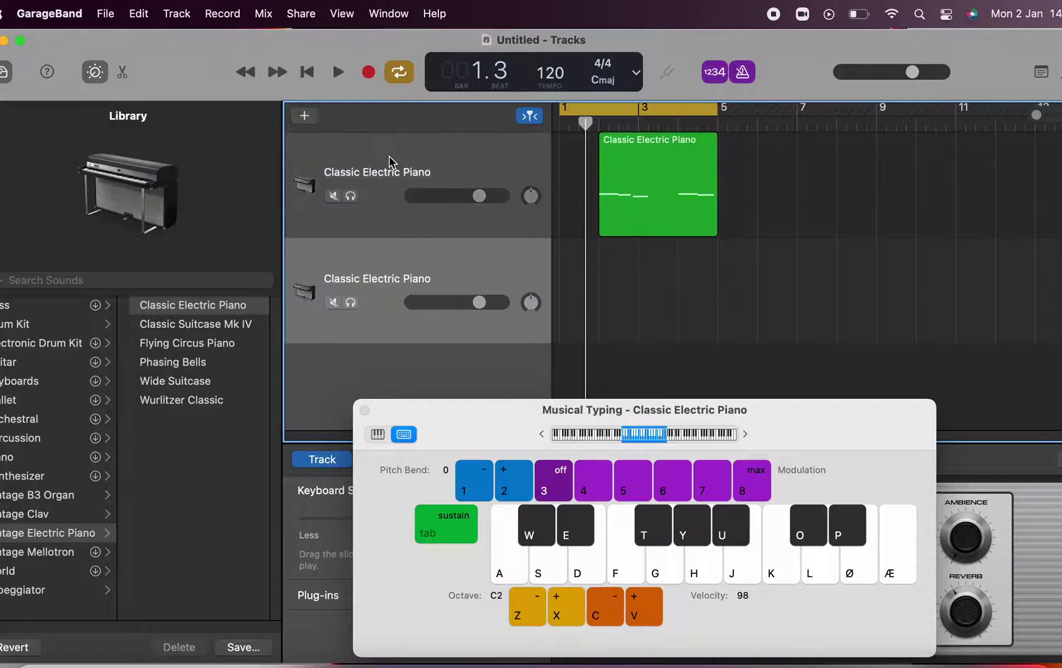
pyautogui.click(33, 330)
pyautogui.click(190, 330)
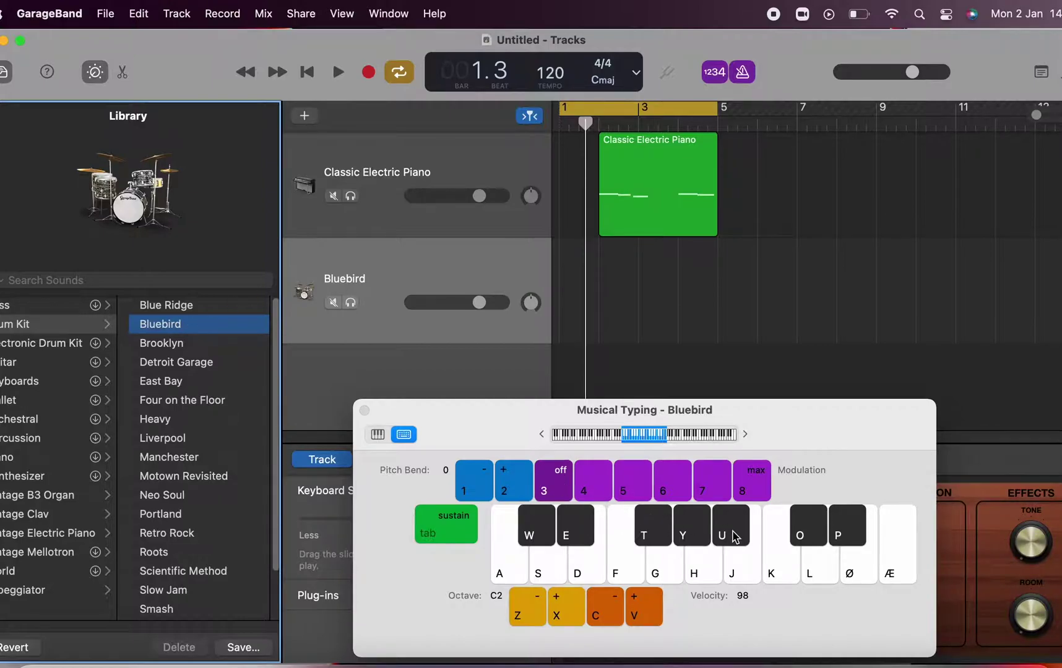
pyautogui.click(399, 266)
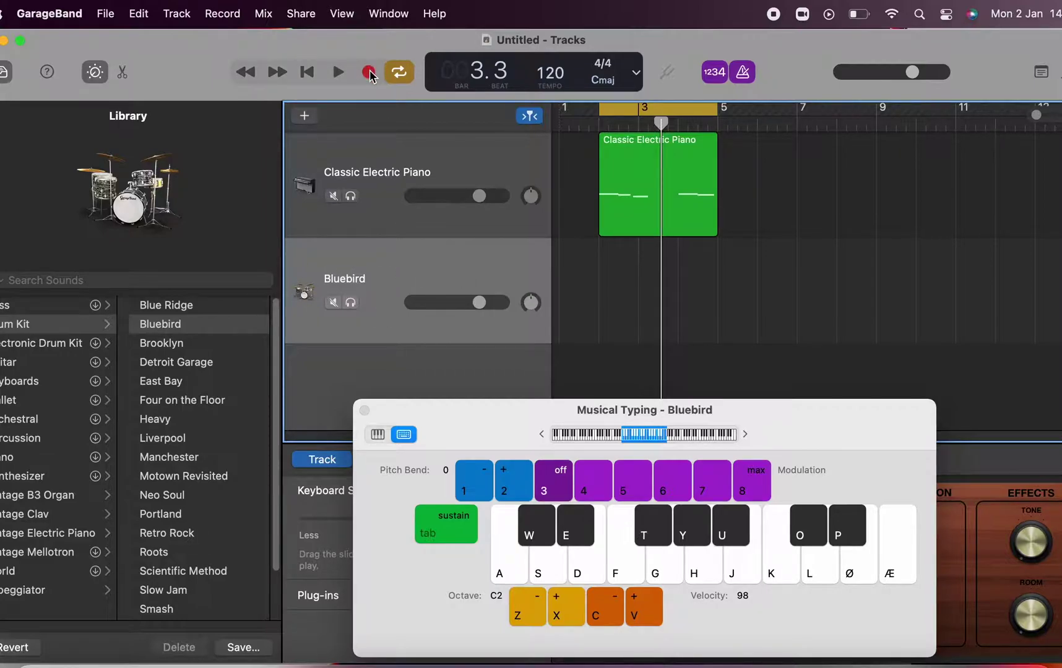
# Audition the Bluebird drums with F and S, then record S-key drum hits beneath the piano part
pyautogui.press('f')
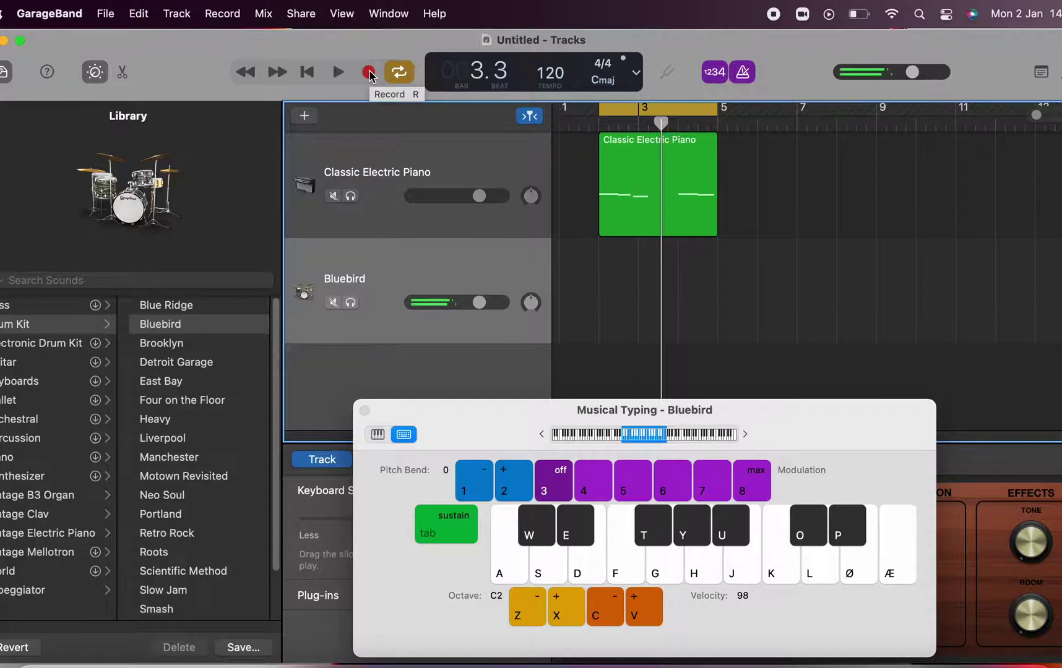
pyautogui.press('s')
pyautogui.press('s')
pyautogui.click(370, 75)
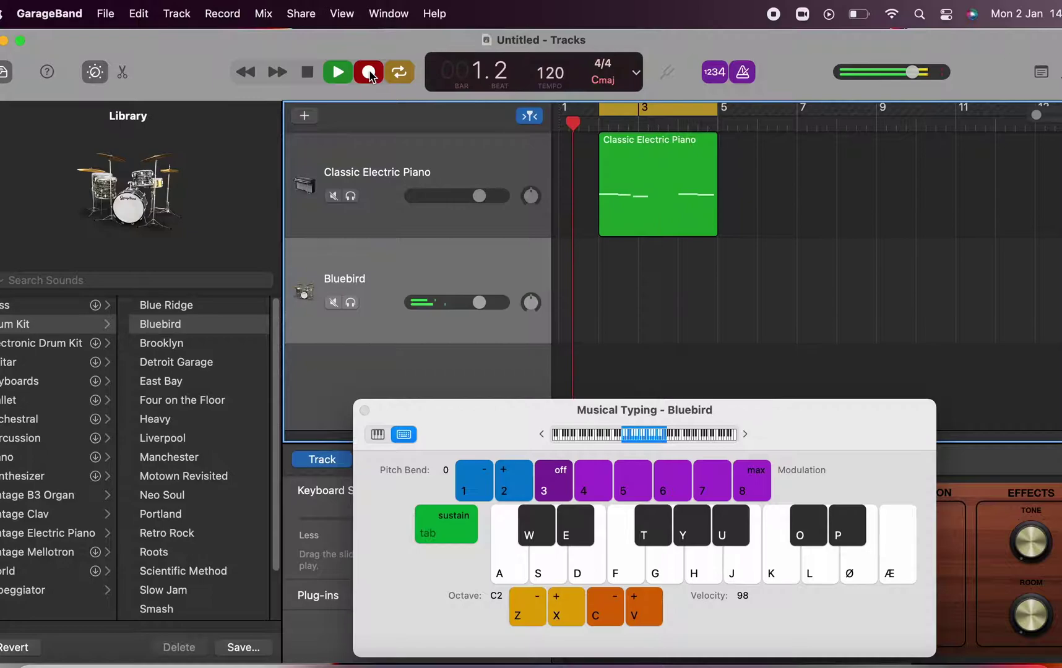
pyautogui.press('s')
pyautogui.press('s')
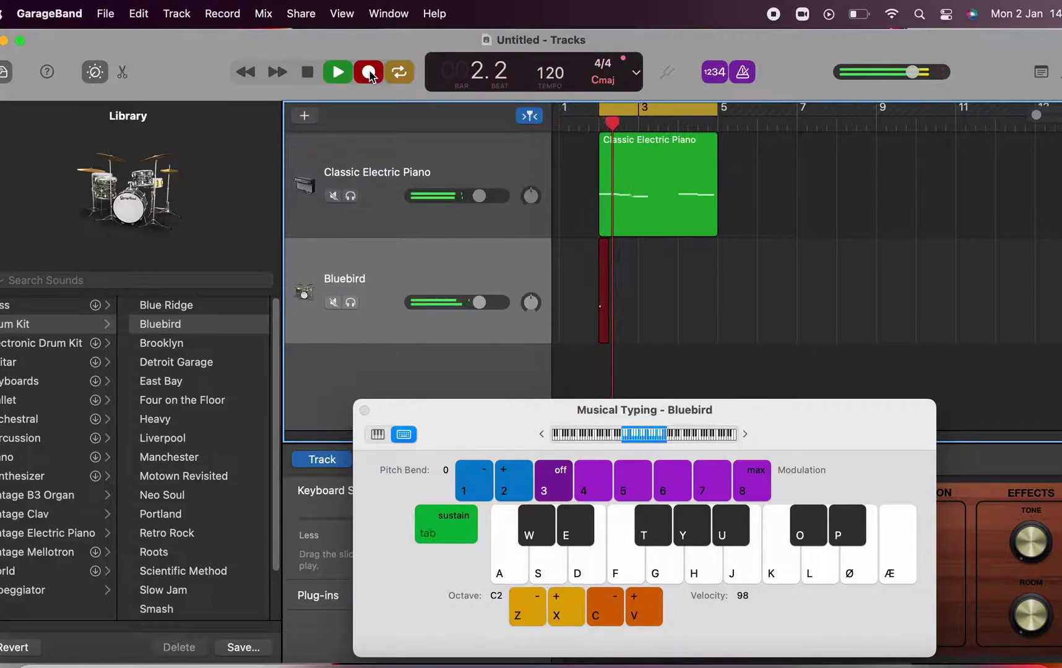
pyautogui.press('s')
pyautogui.press('s')
pyautogui.press('s')
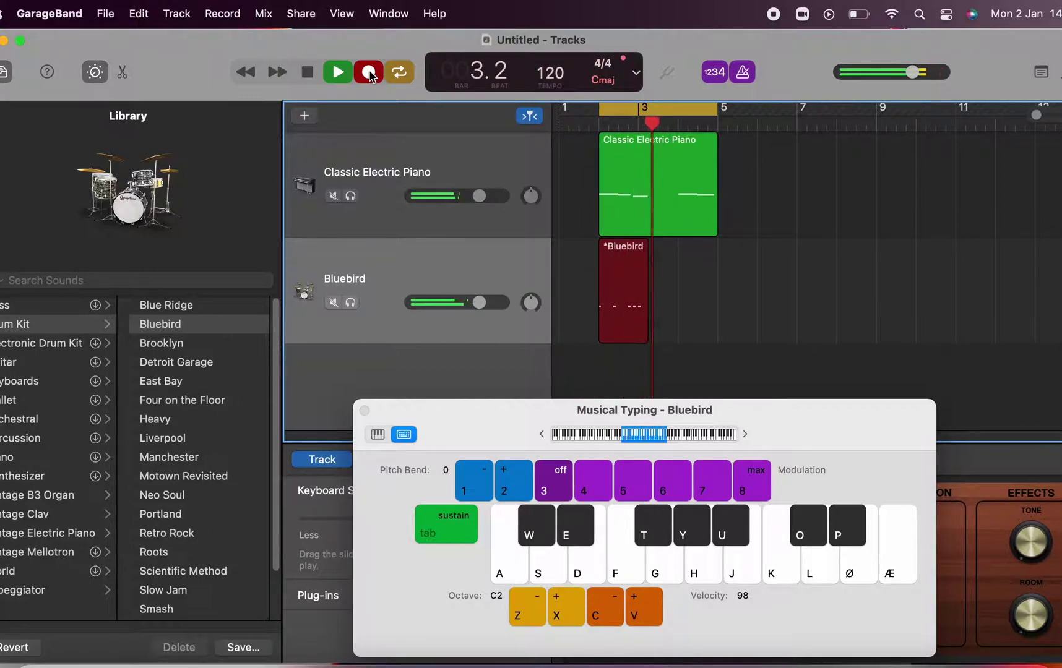
pyautogui.press('s')
pyautogui.press('s')
pyautogui.press('s')
pyautogui.press('s')
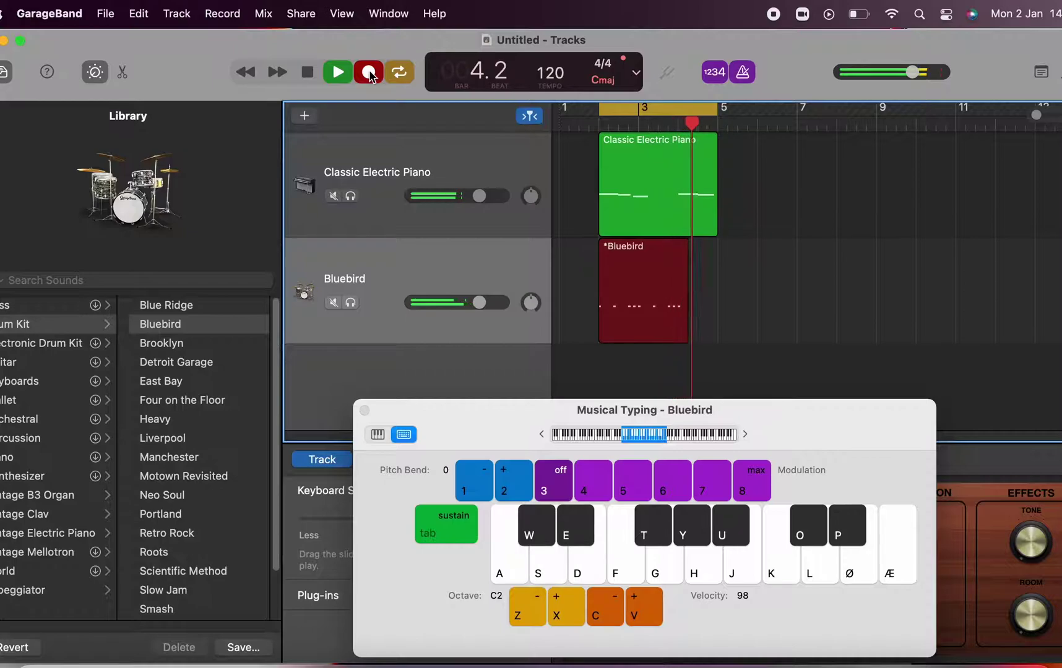
pyautogui.press('s')
pyautogui.press('s')
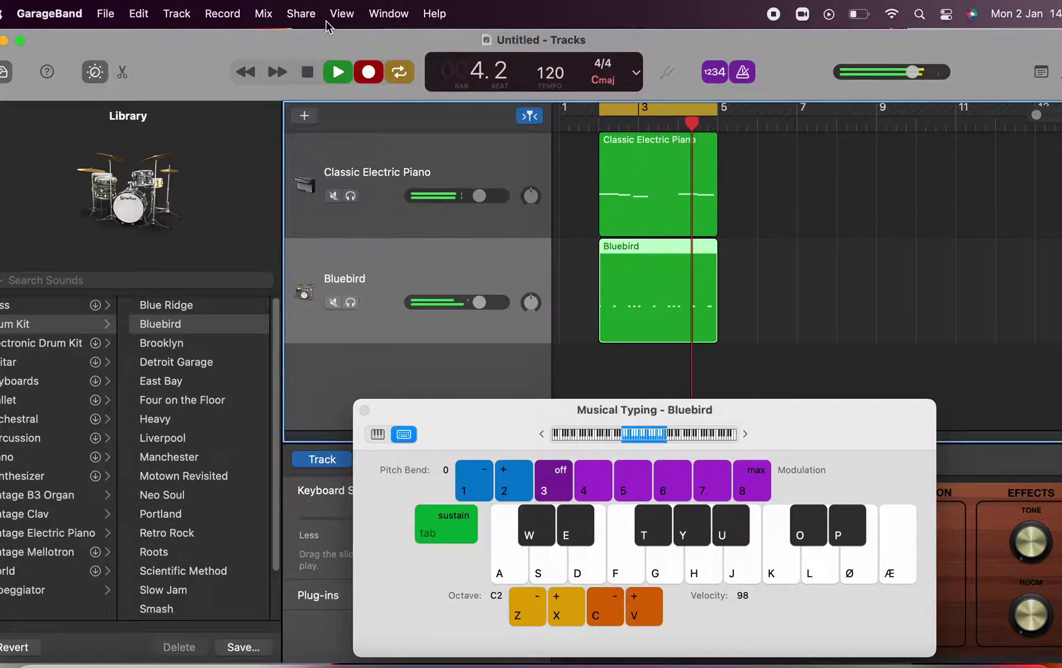
pyautogui.click(306, 73)
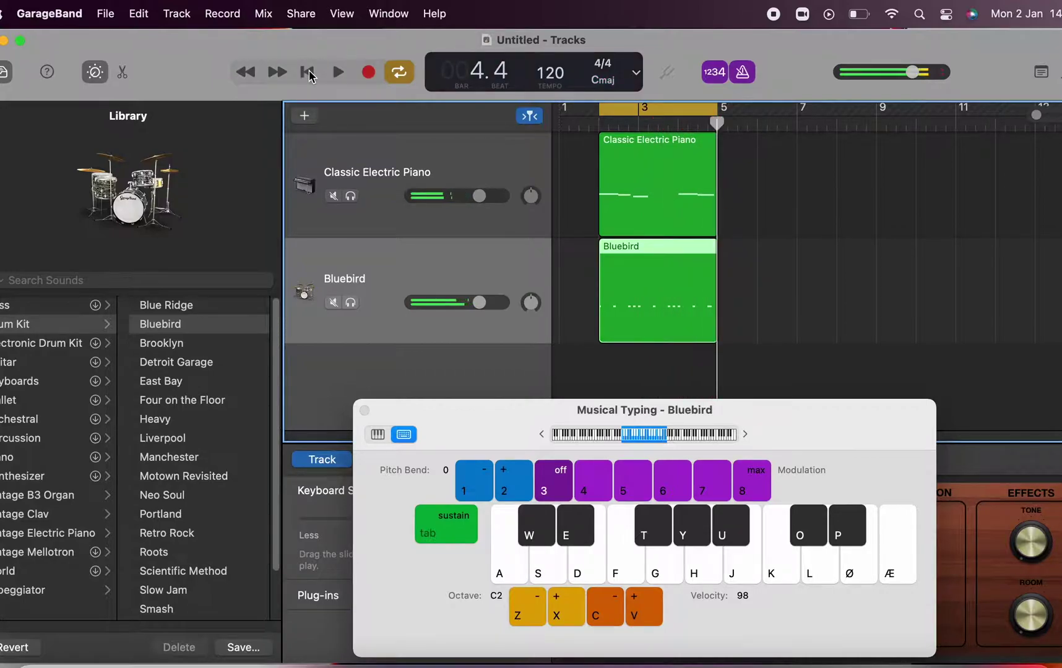